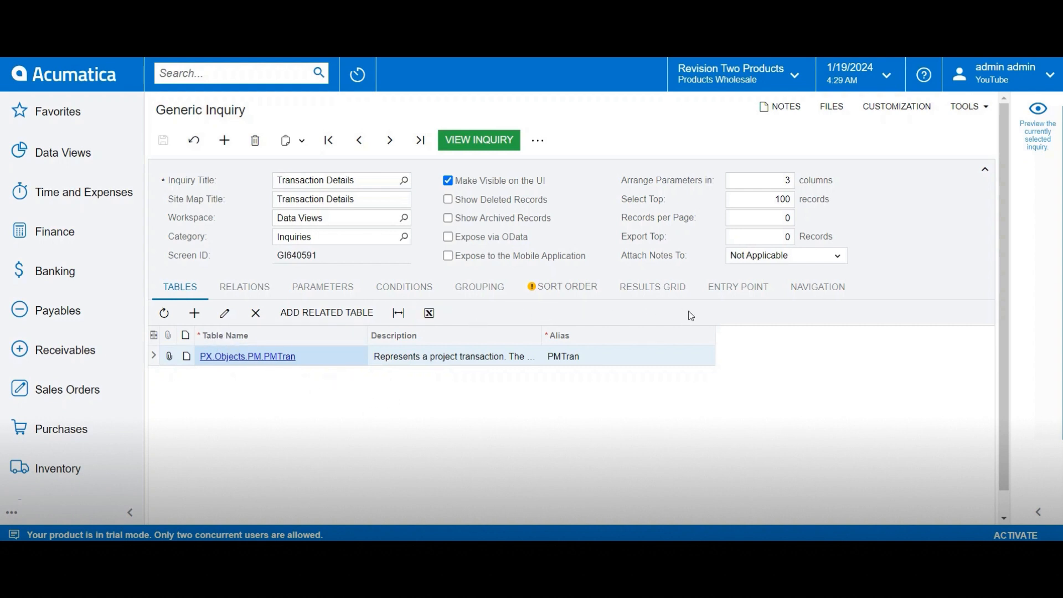
Step: Examine which PMTran data fields are active in the results grid of the Transaction Details inquiry
left_click(661, 289)
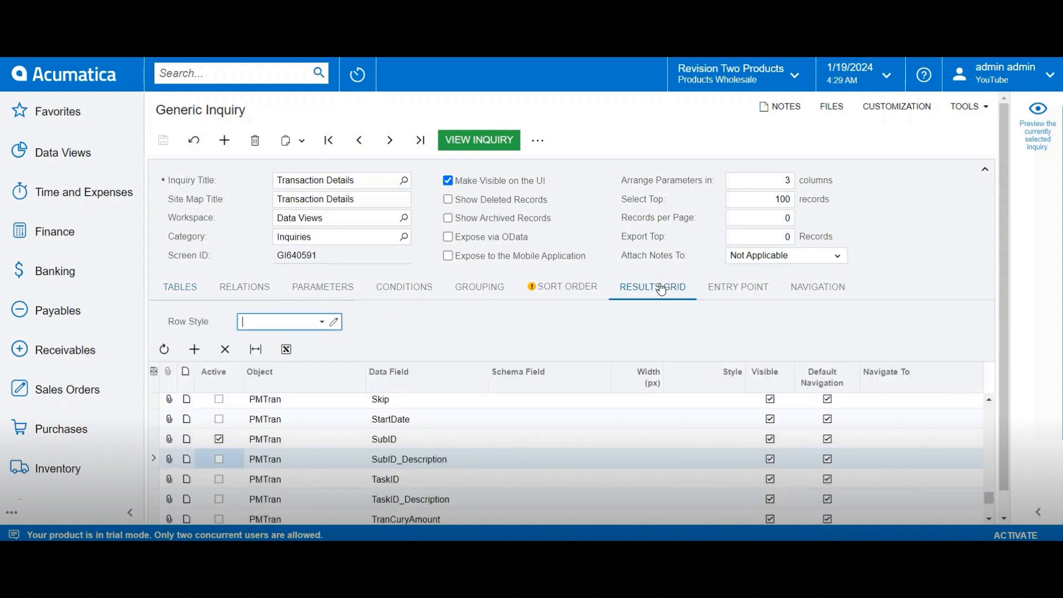
scroll(437, 495, "up", 5)
scroll(437, 495, "up", 15)
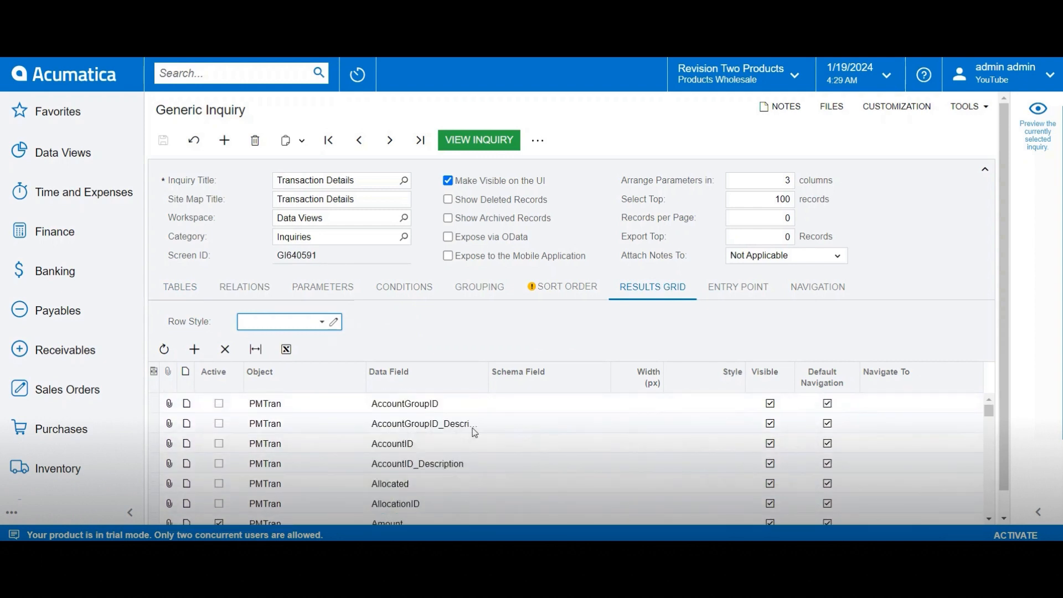
scroll(502, 464, "down", 3)
scroll(502, 462, "down", 2)
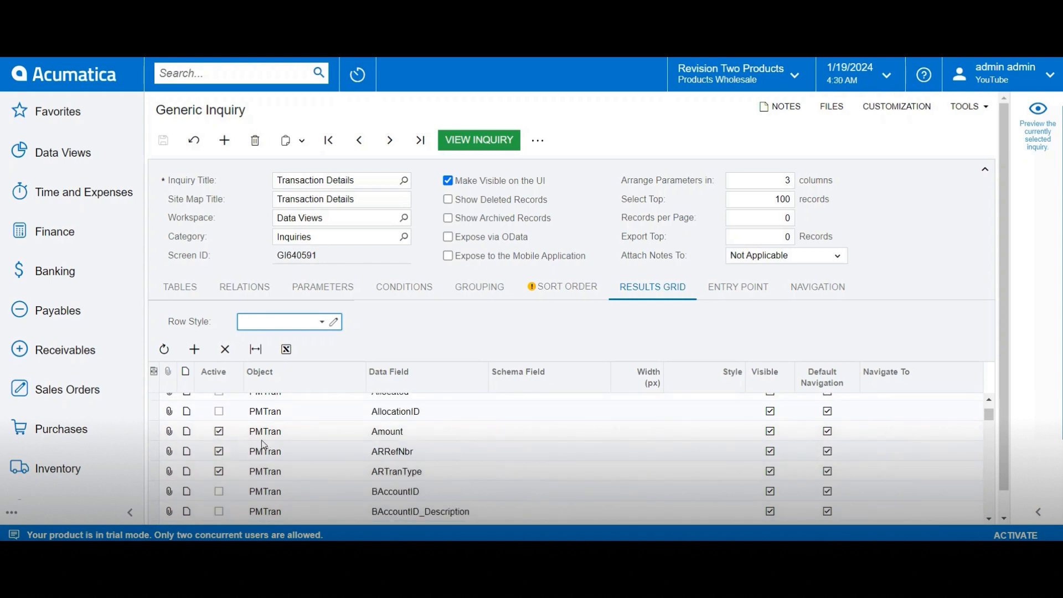
scroll(263, 445, "down", 1)
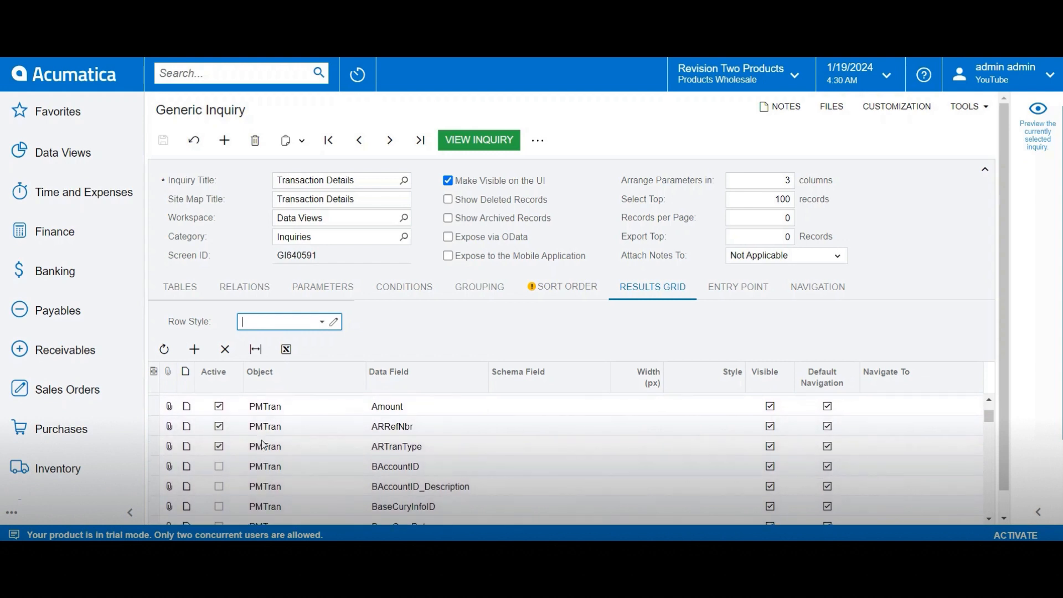
scroll(263, 445, "down", 1)
scroll(263, 445, "down", 5)
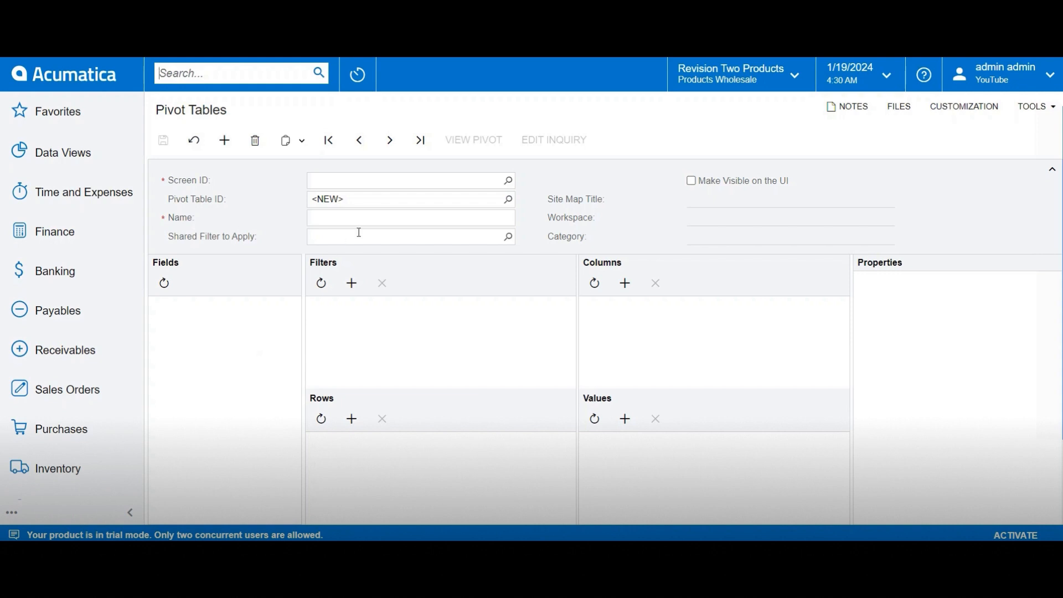
Step: Set the new pivot table's Screen ID to the Transaction Details inquiry, using its copied ID GI640591
left_click(435, 182)
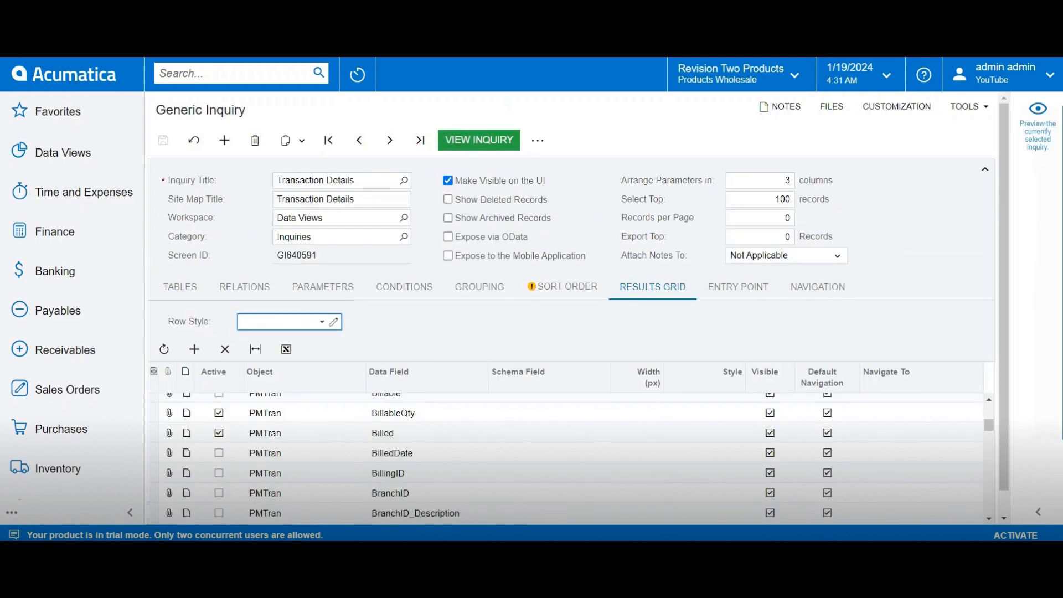
double_click(297, 255)
key("ctrl+c")
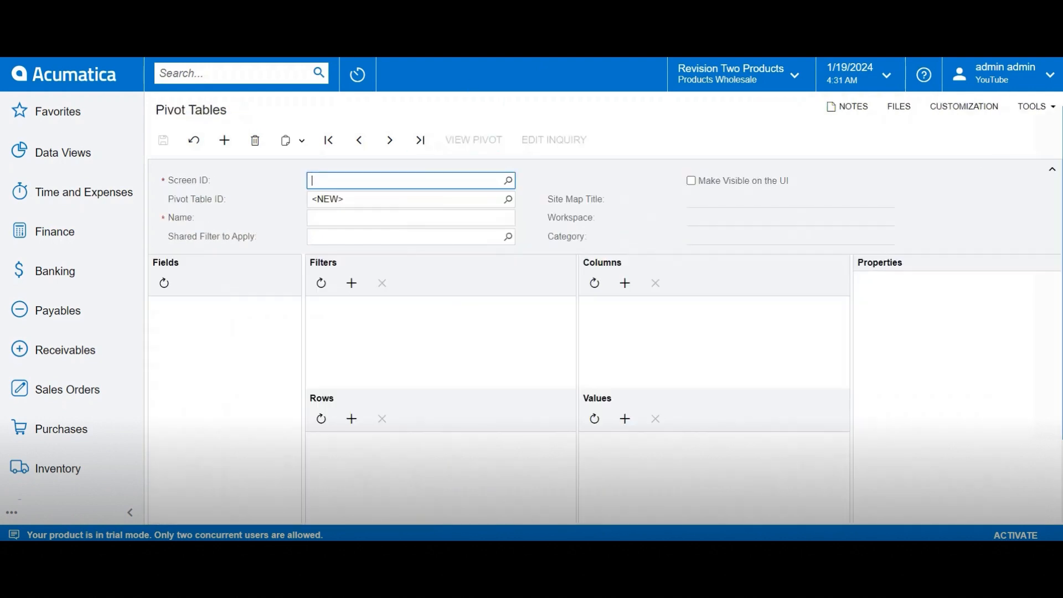
left_click(508, 182)
key("ctrl+v")
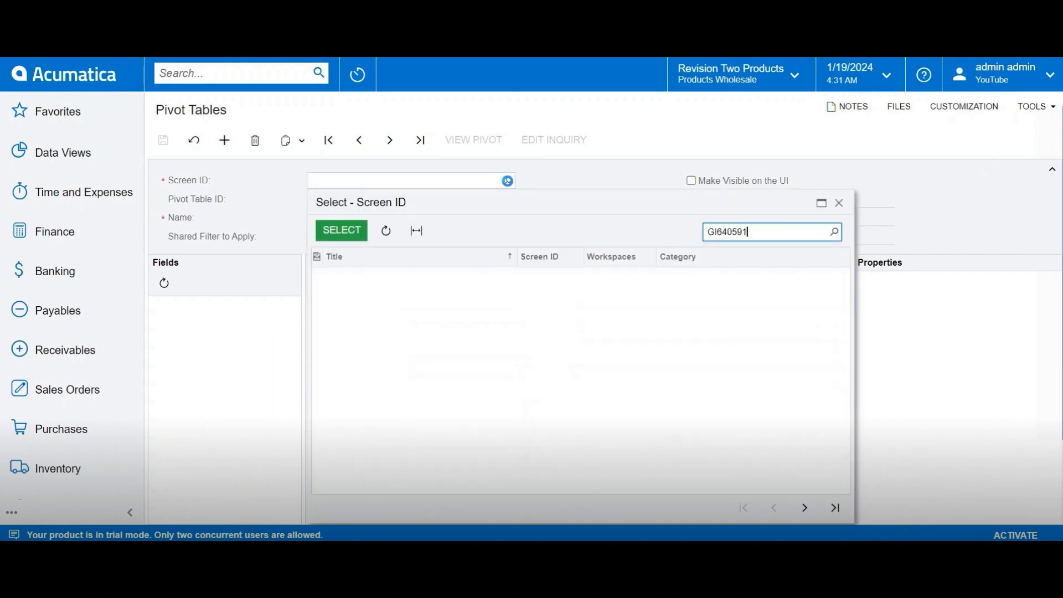
double_click(432, 282)
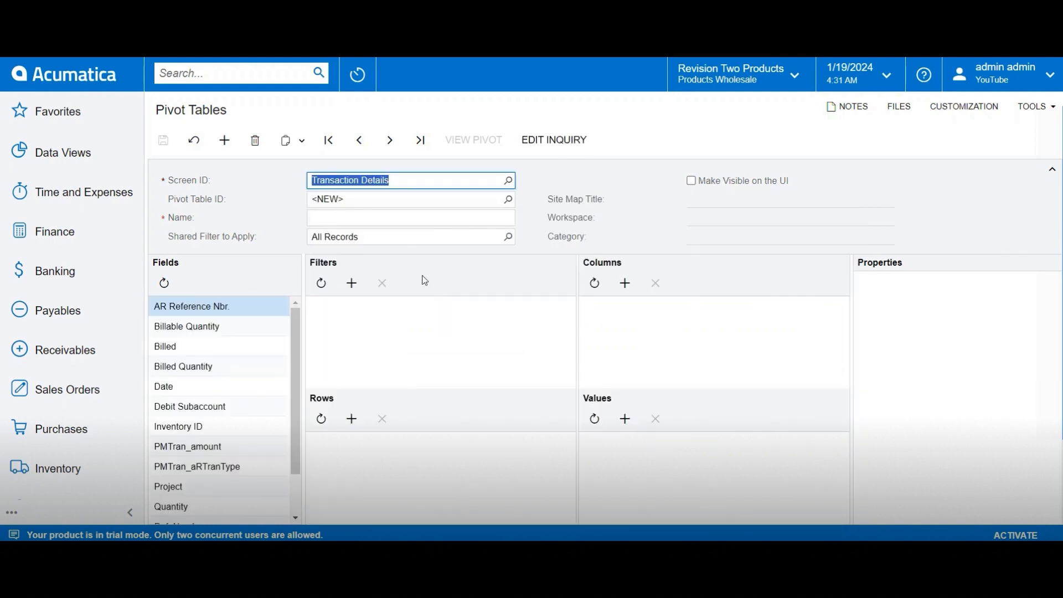
Step: Name the pivot table "Transaction Details by SubID" and save it
left_click(388, 217)
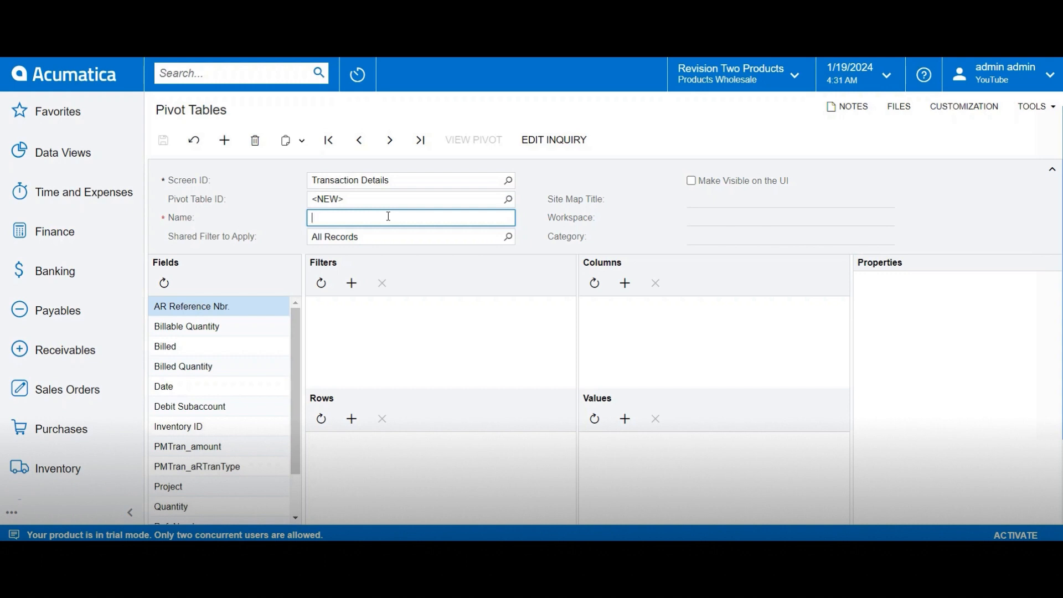
type("Transaction Details by SU")
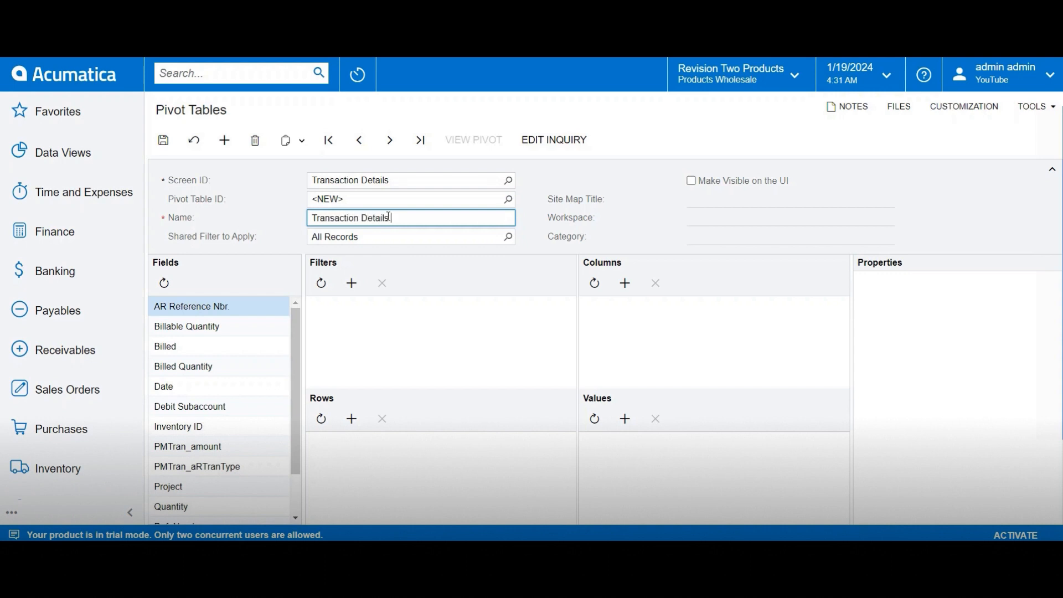
key("BackSpace")
type("ubID")
left_click(165, 148)
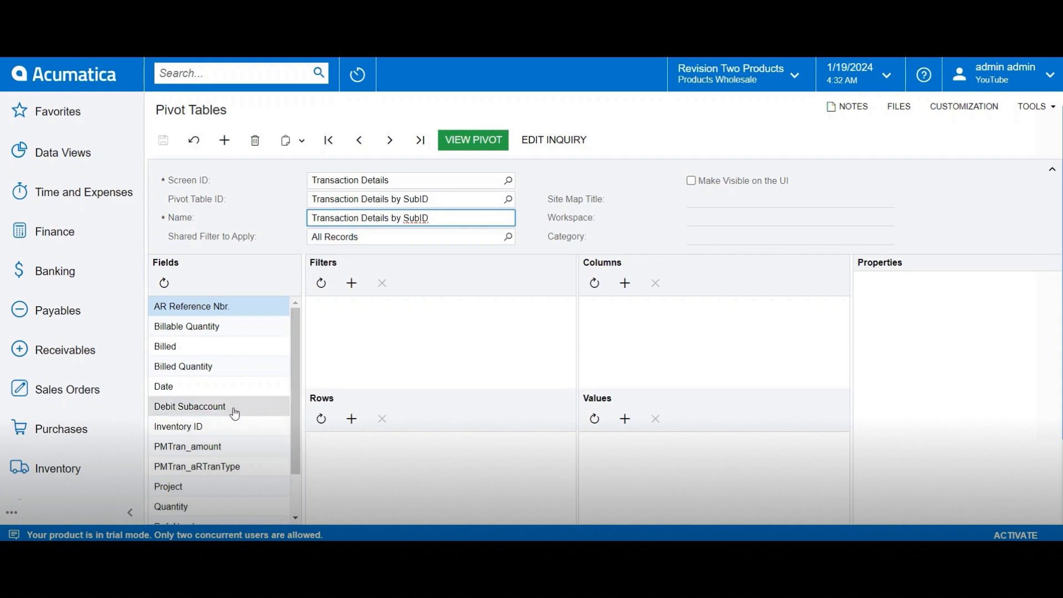
Step: Add Debit Subaccount as the row field and Date as the column field, rounding Date to Quarters
left_click_drag(232, 410, 403, 456)
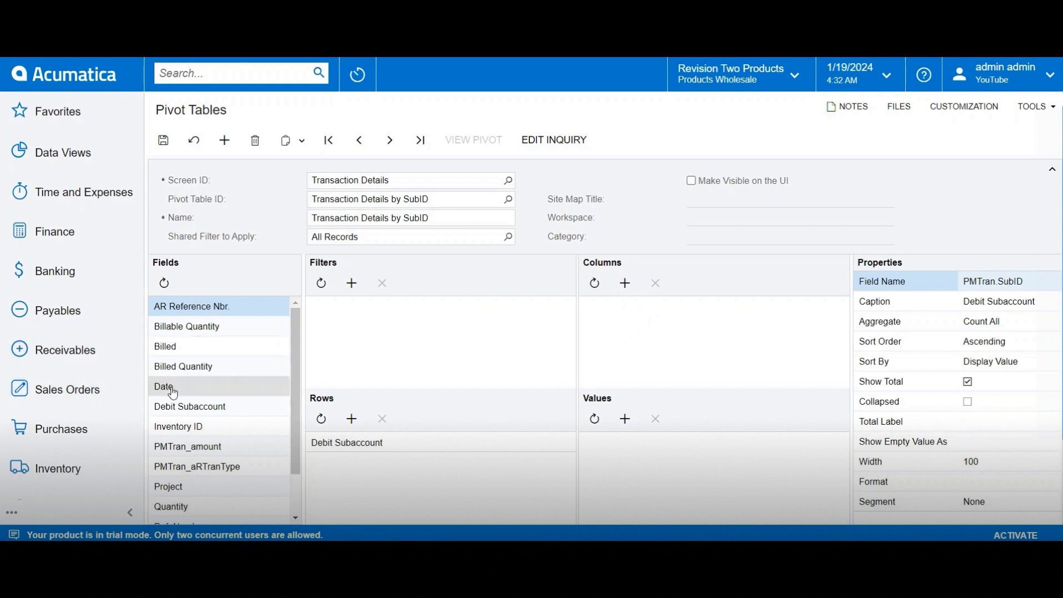
left_click_drag(172, 389, 650, 332)
left_click(635, 313)
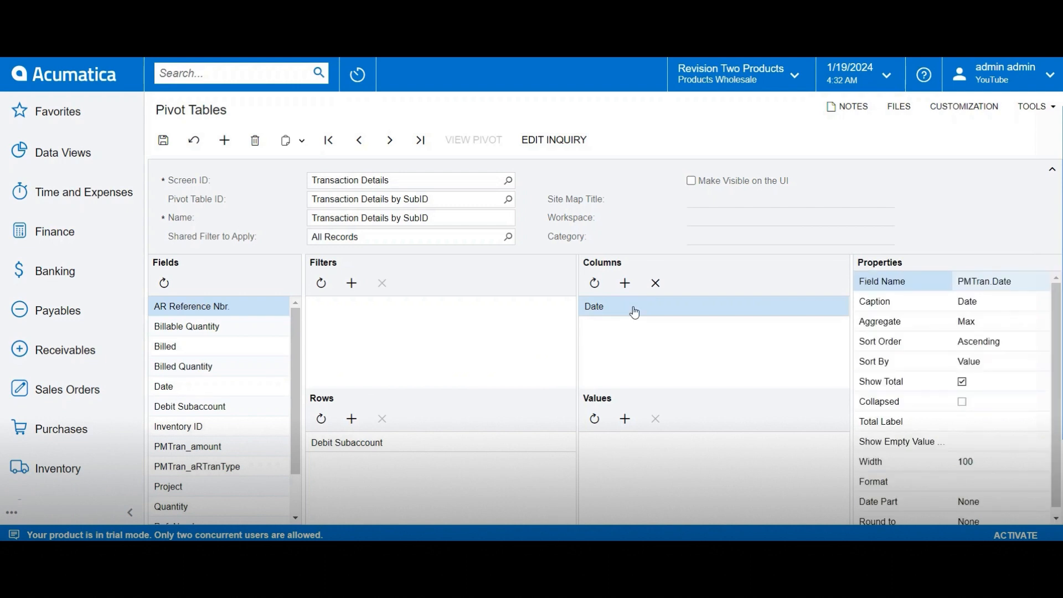
scroll(872, 491, "down", 1)
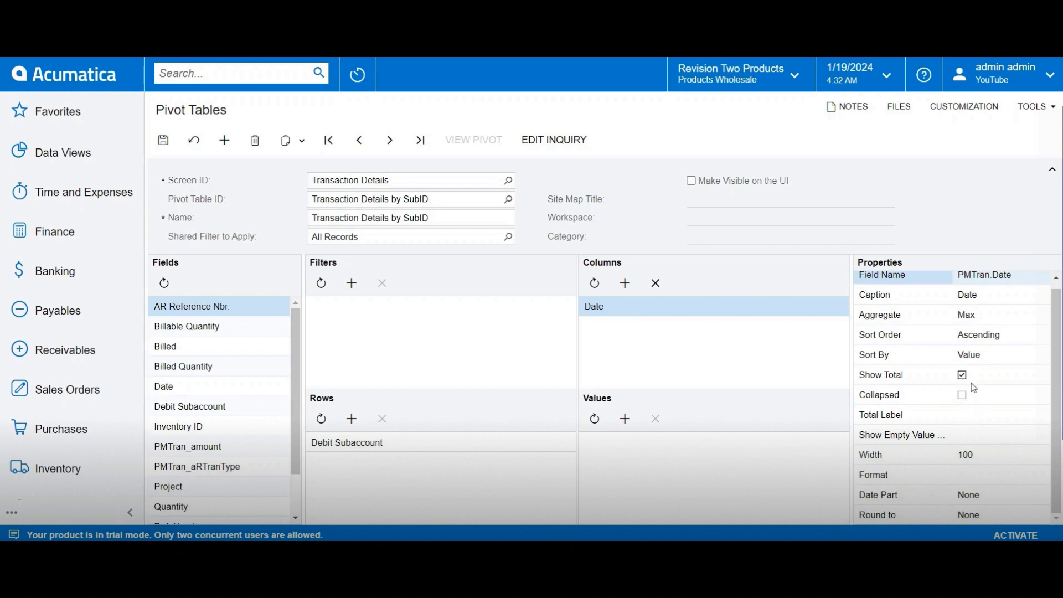
left_click(1001, 515)
left_click(1001, 515)
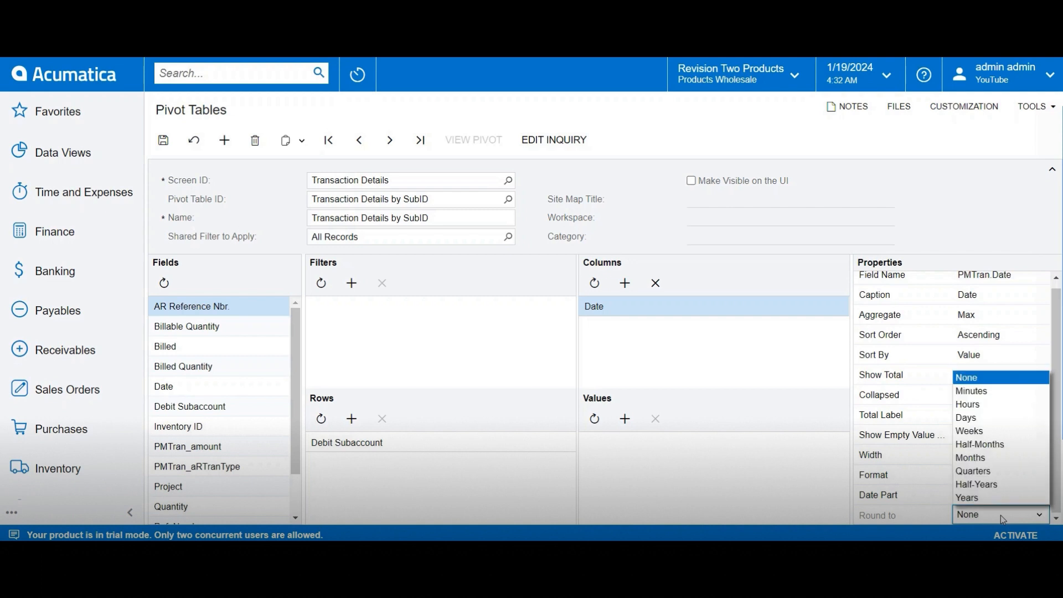
left_click(988, 471)
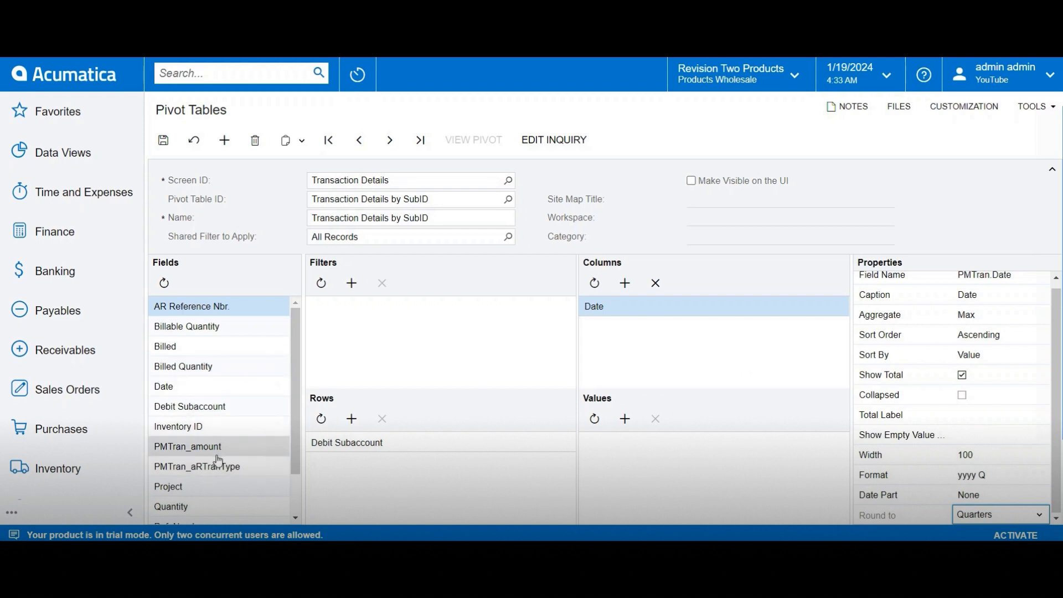
Step: Add PMTran_amount as the pivot value, then save and view the pivot table
left_click_drag(219, 460, 721, 458)
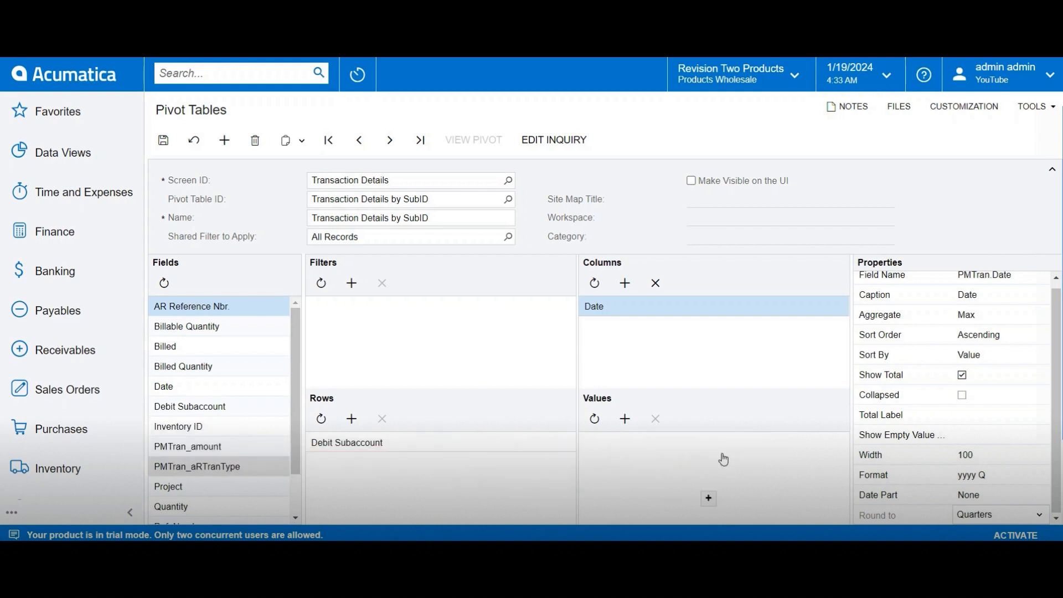
left_click(712, 441)
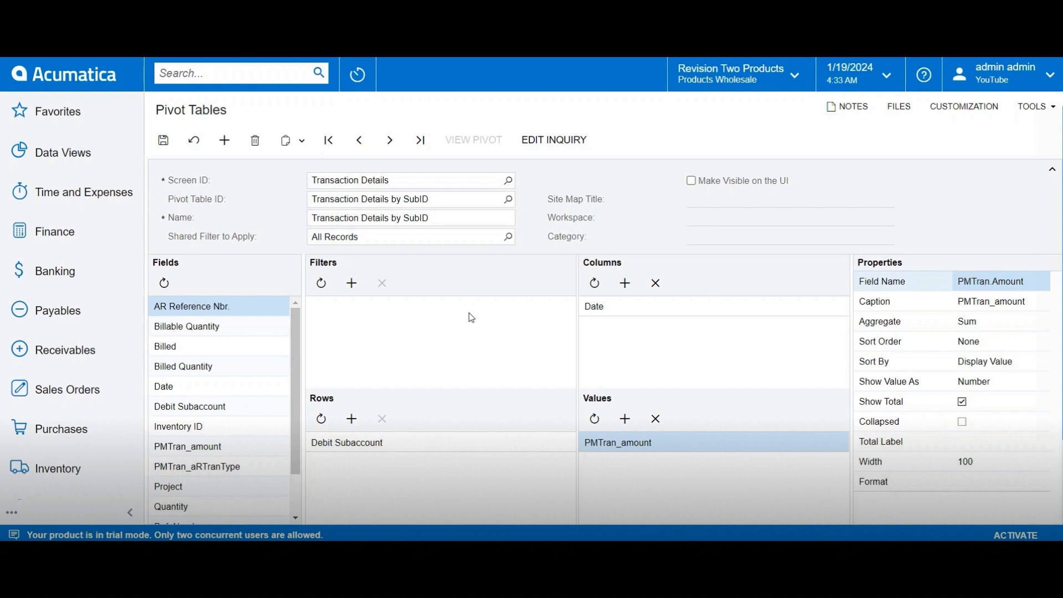
left_click(166, 142)
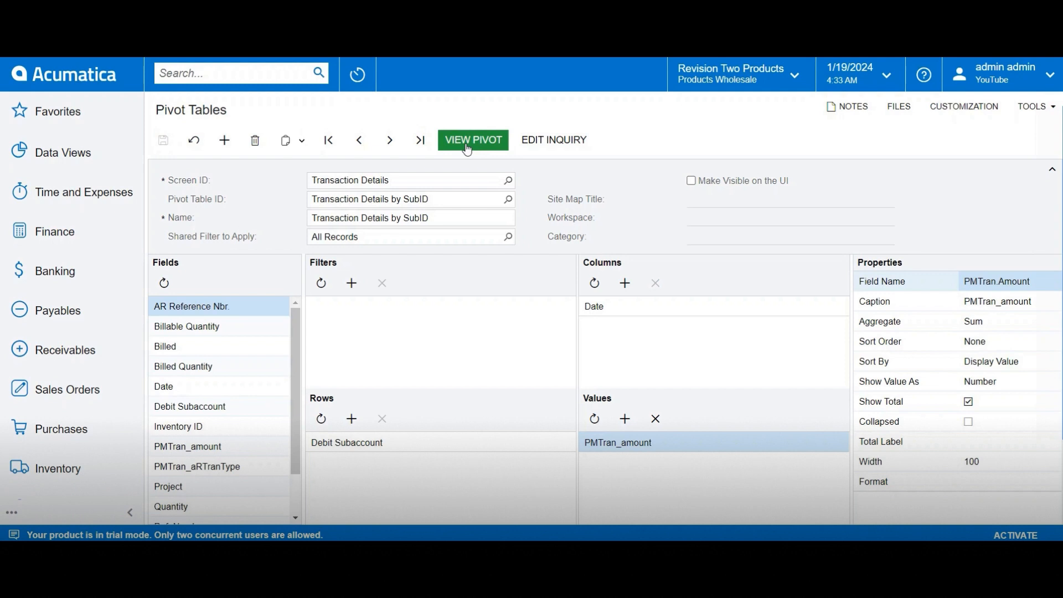
left_click(468, 147)
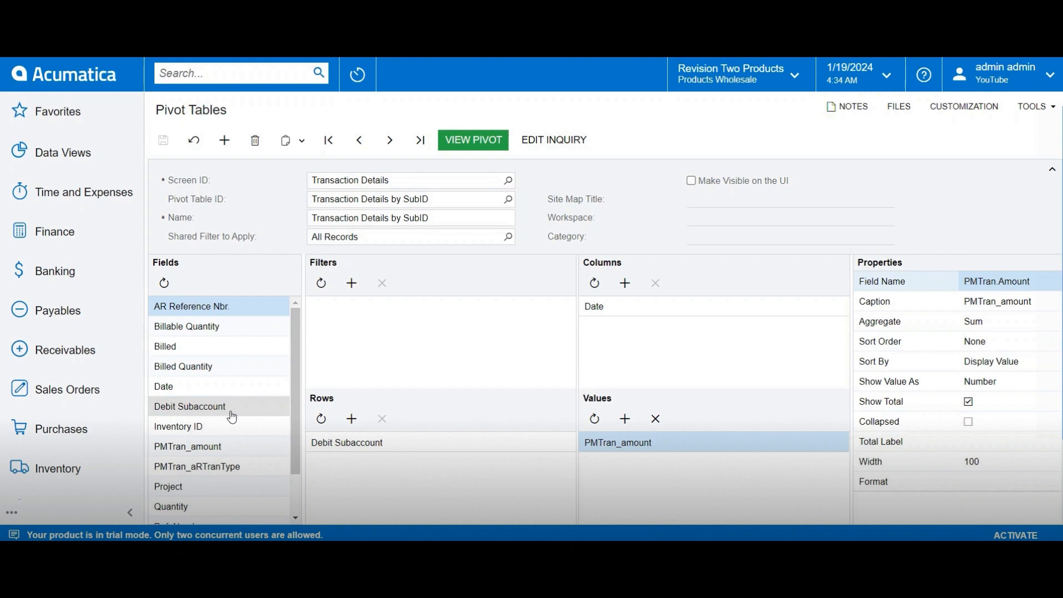
Step: Add Project as a second column field below Date and select it
left_click_drag(202, 491, 700, 358)
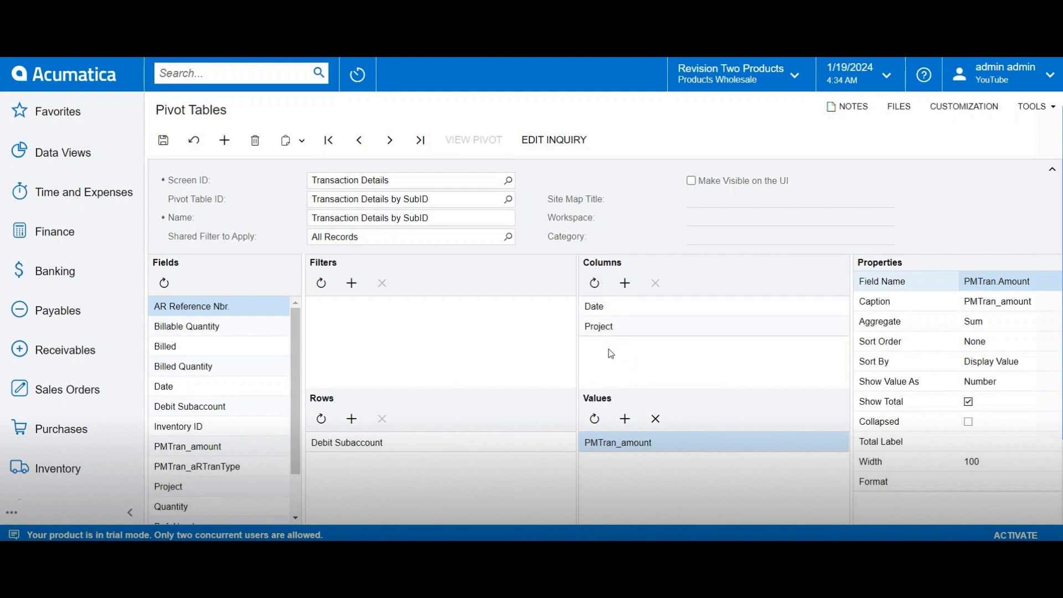
left_click(605, 330)
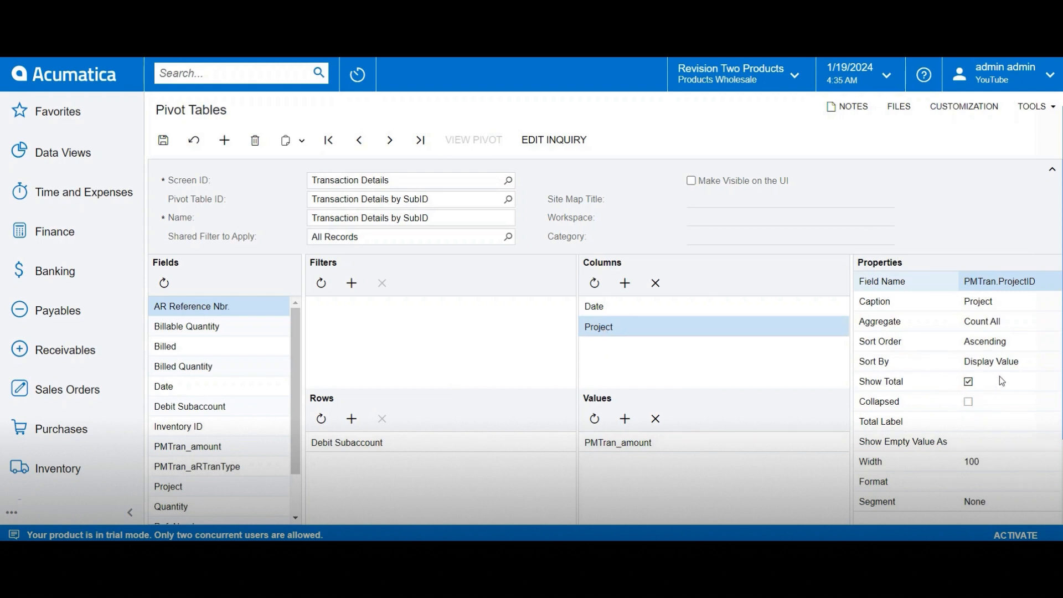
left_click(1001, 323)
left_click(1000, 324)
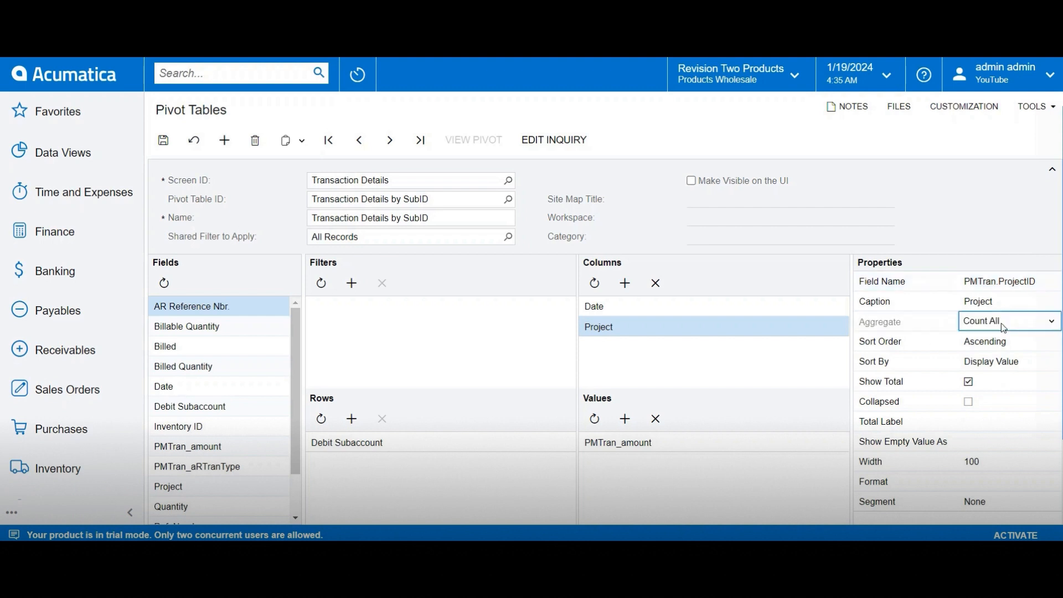
left_click(1000, 324)
left_click(1003, 326)
left_click(1003, 326)
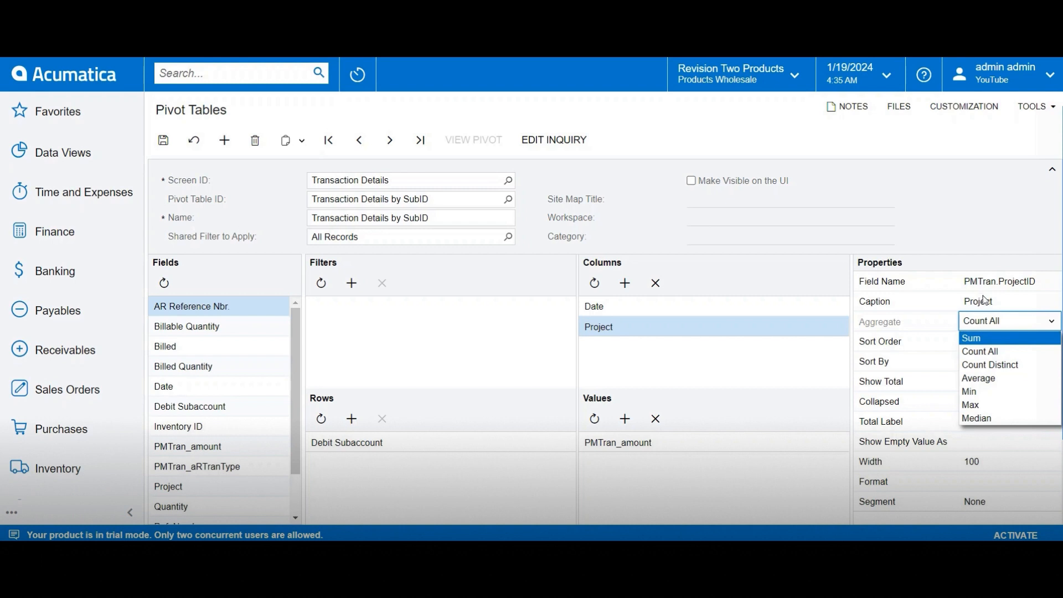
left_click(998, 320)
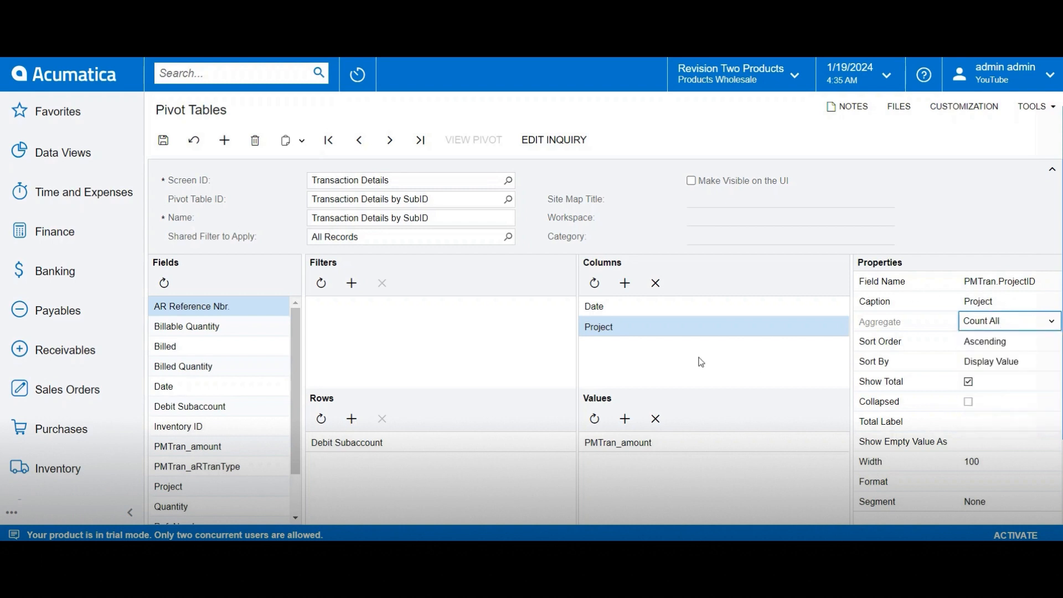
Step: Save the pivot table with the added Project column field and view the pivot
left_click(164, 140)
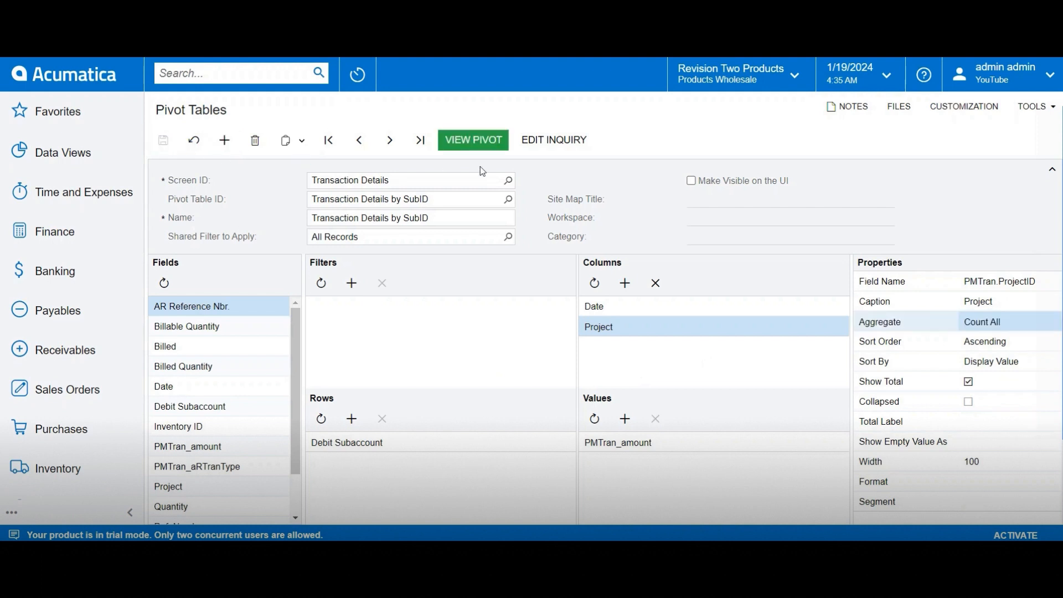
left_click(485, 139)
Step: Round the Date column field to Years, then save and view the updated pivot
left_click(641, 309)
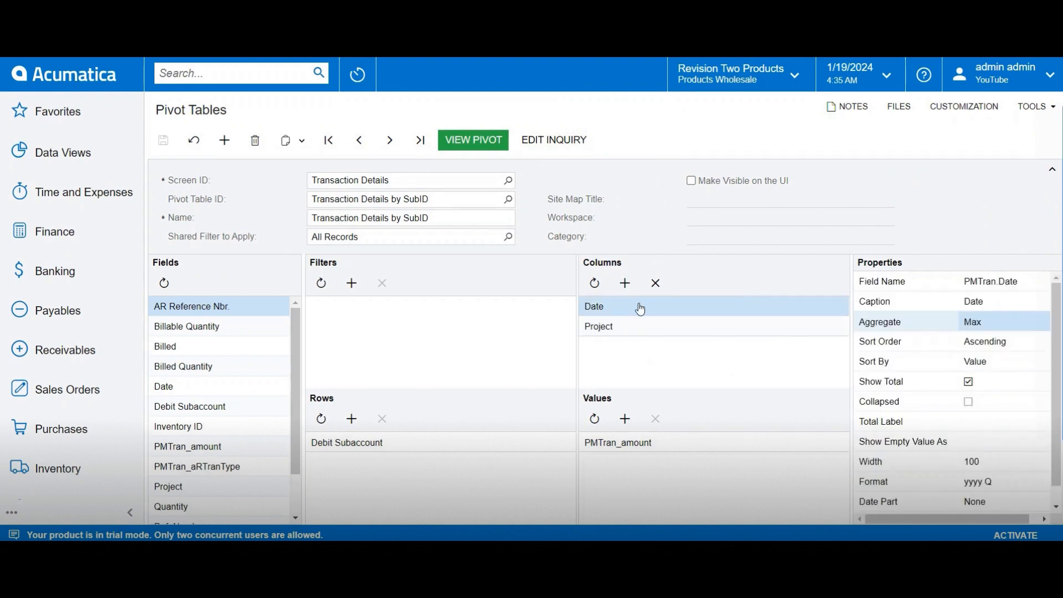
scroll(995, 404, "down", 1)
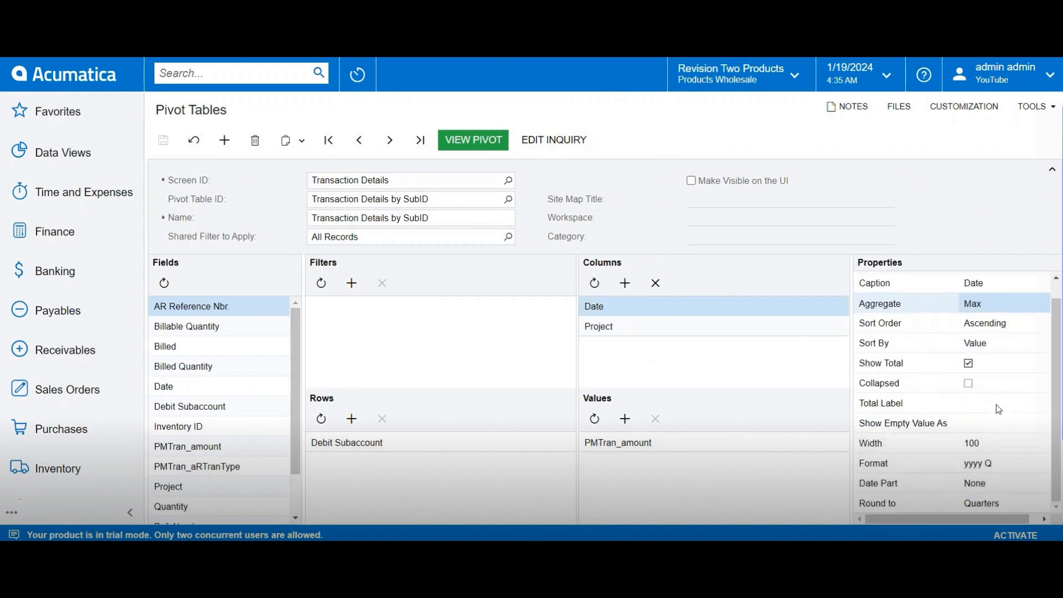
left_click(1006, 505)
left_click(1006, 504)
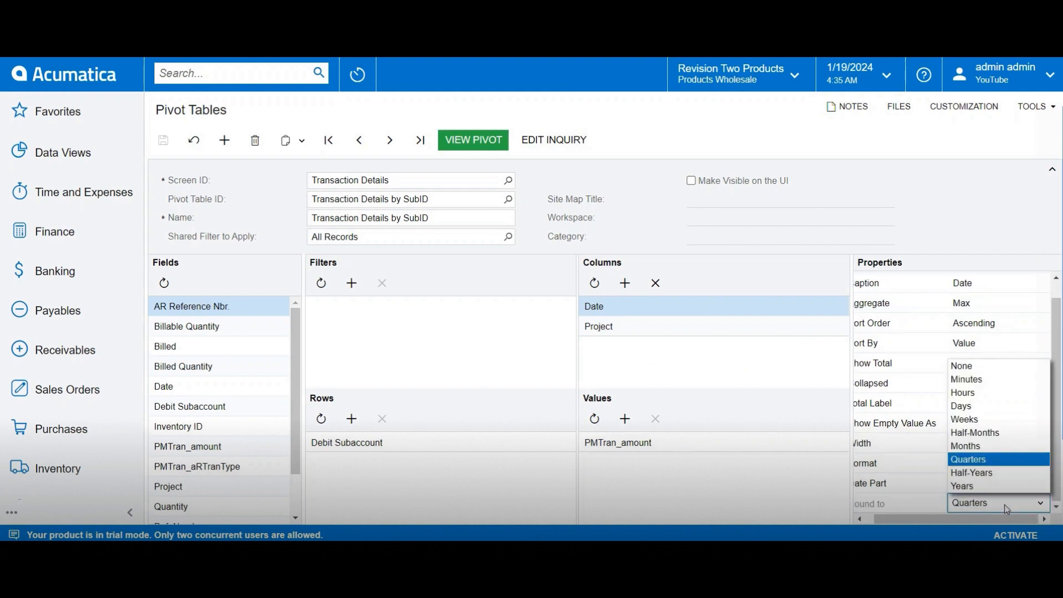
left_click(1008, 485)
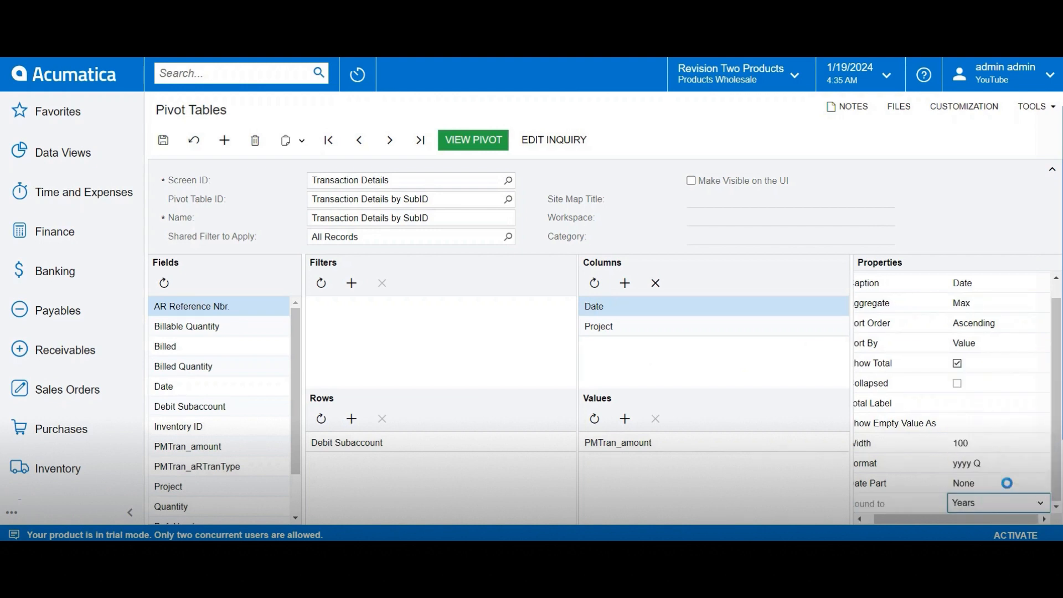
left_click(164, 142)
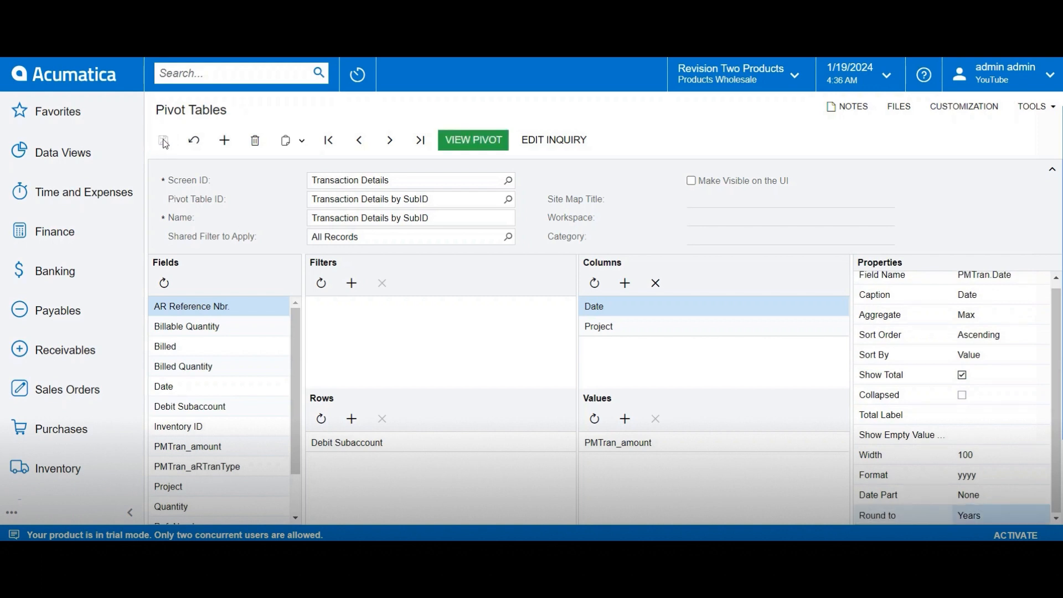
left_click(475, 141)
Step: Make the Transaction Details by SubID pivot table visible on the UI
left_click(690, 180)
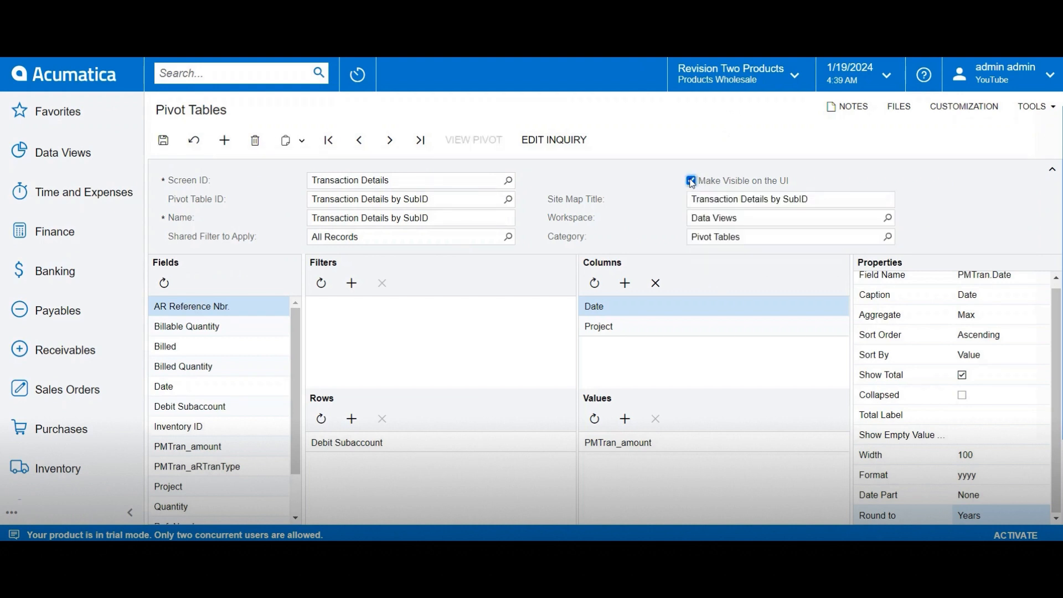